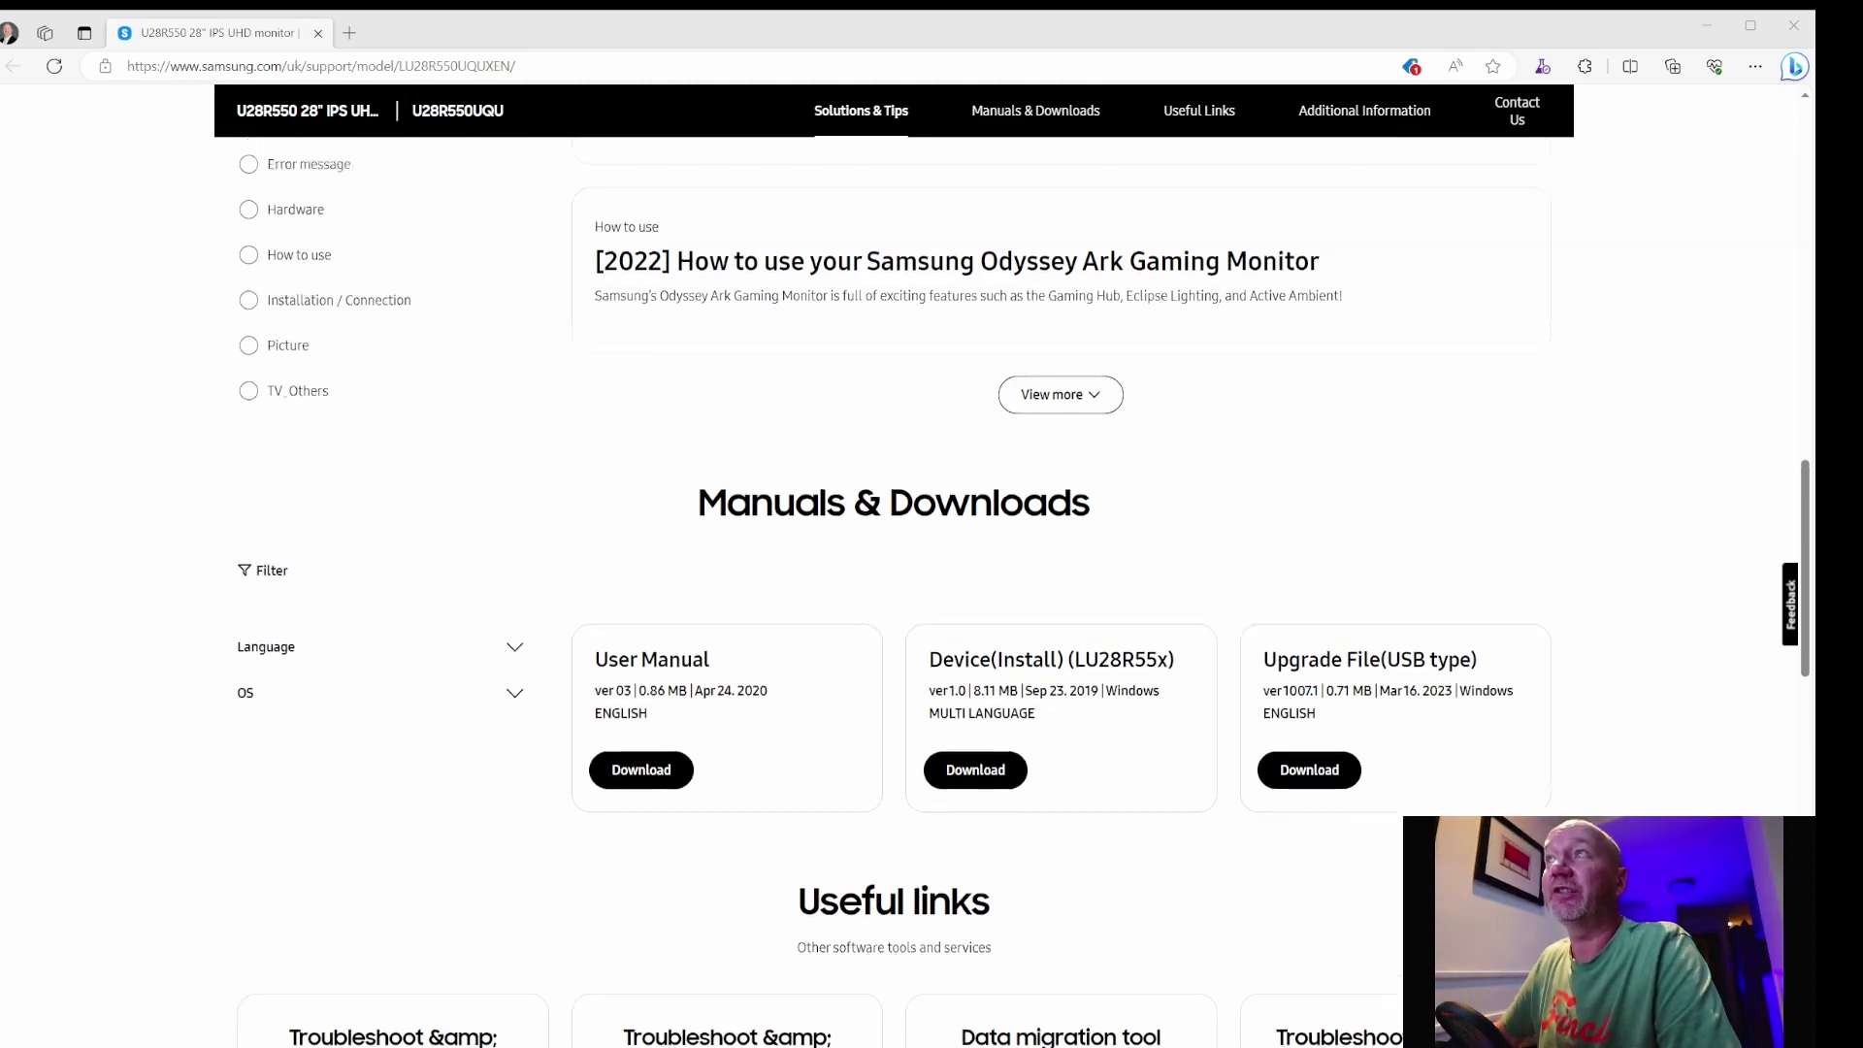
scroll(893, 582, "up", 4)
scroll(894, 582, "up", 5)
scroll(894, 582, "up", 3)
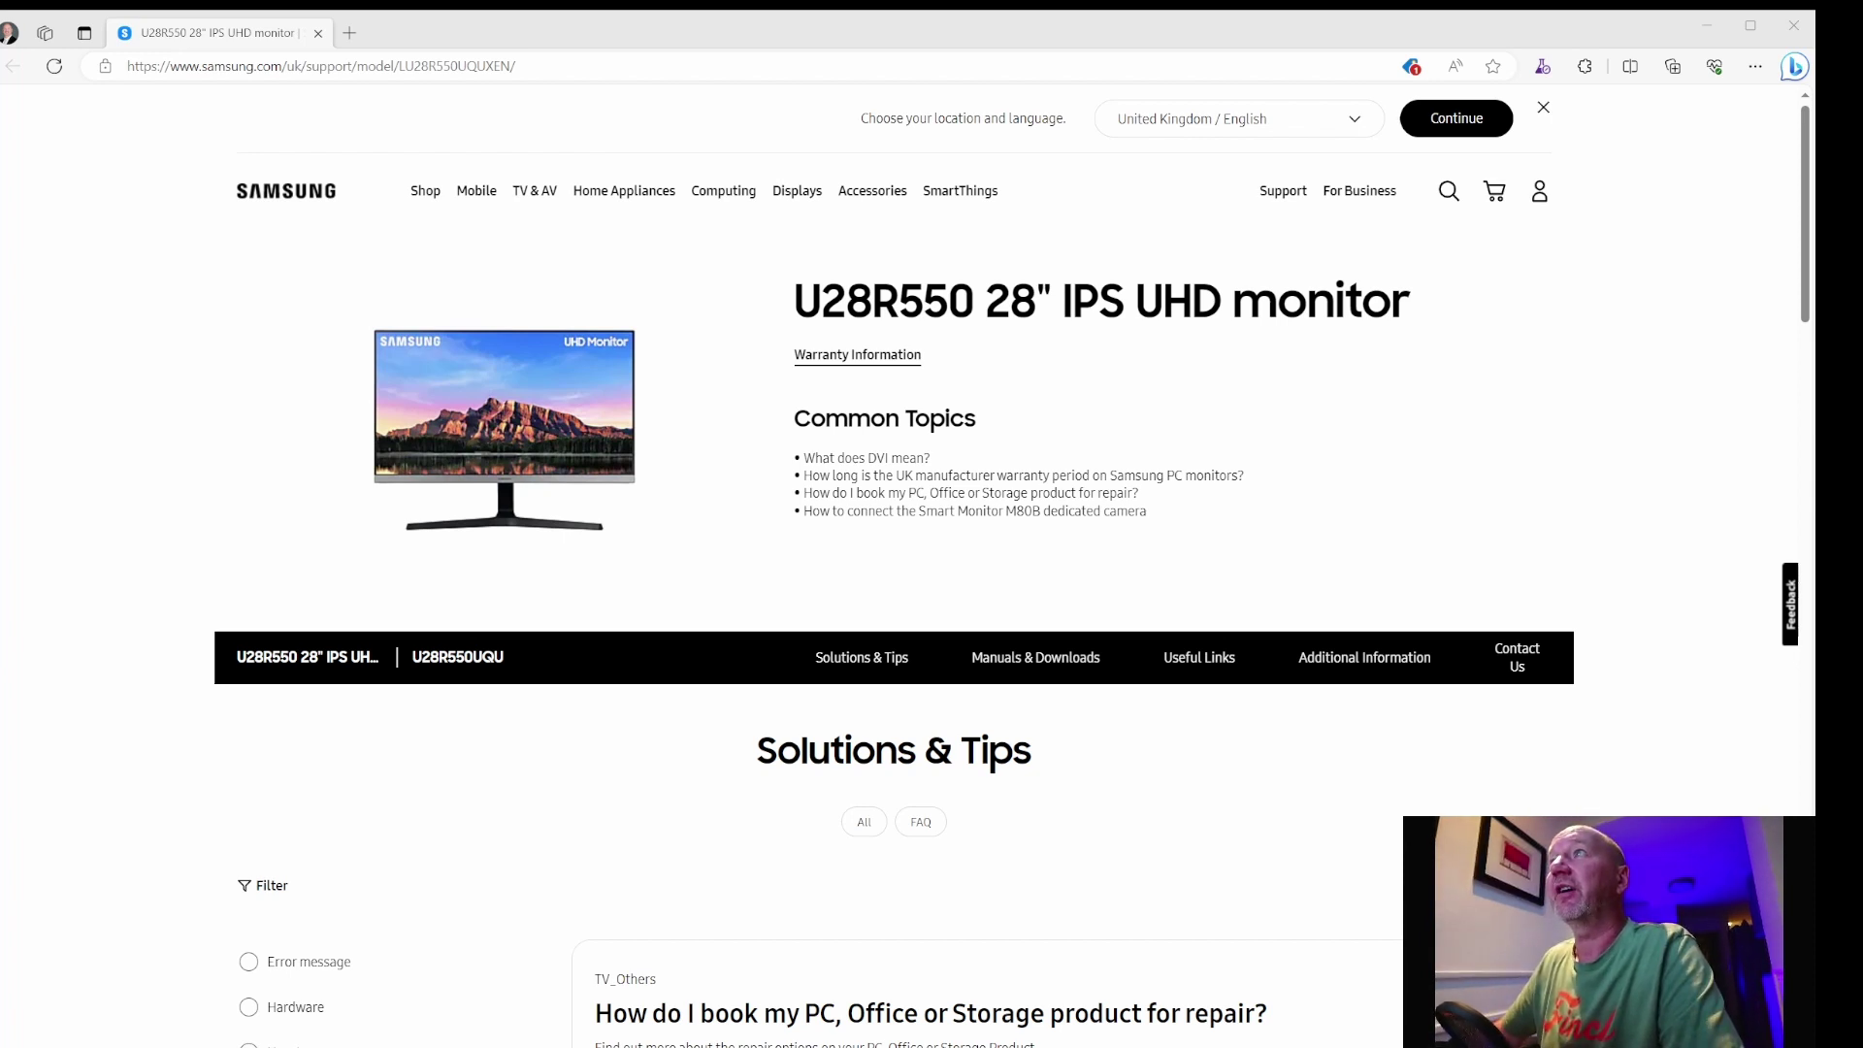
scroll(932, 582, "down", 1)
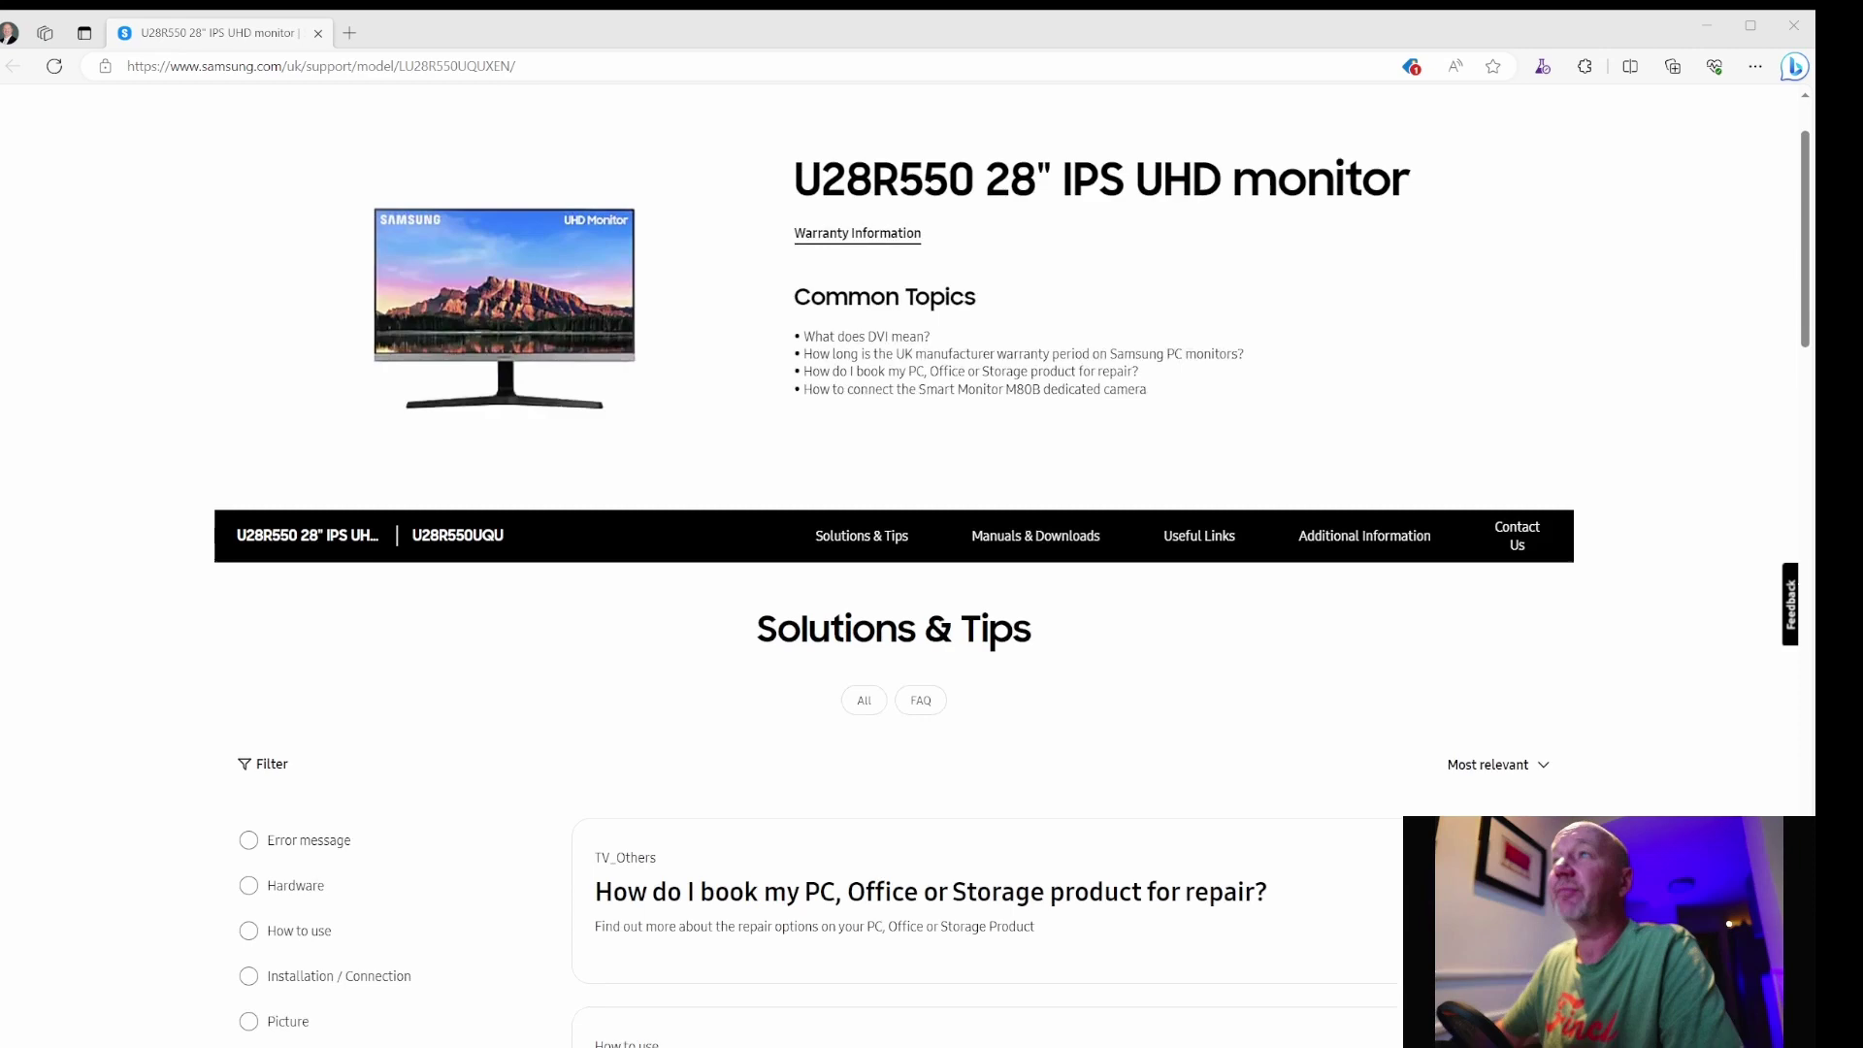
scroll(931, 582, "down", 5)
scroll(931, 582, "down", 2)
scroll(931, 582, "down", 4)
scroll(931, 583, "down", 1)
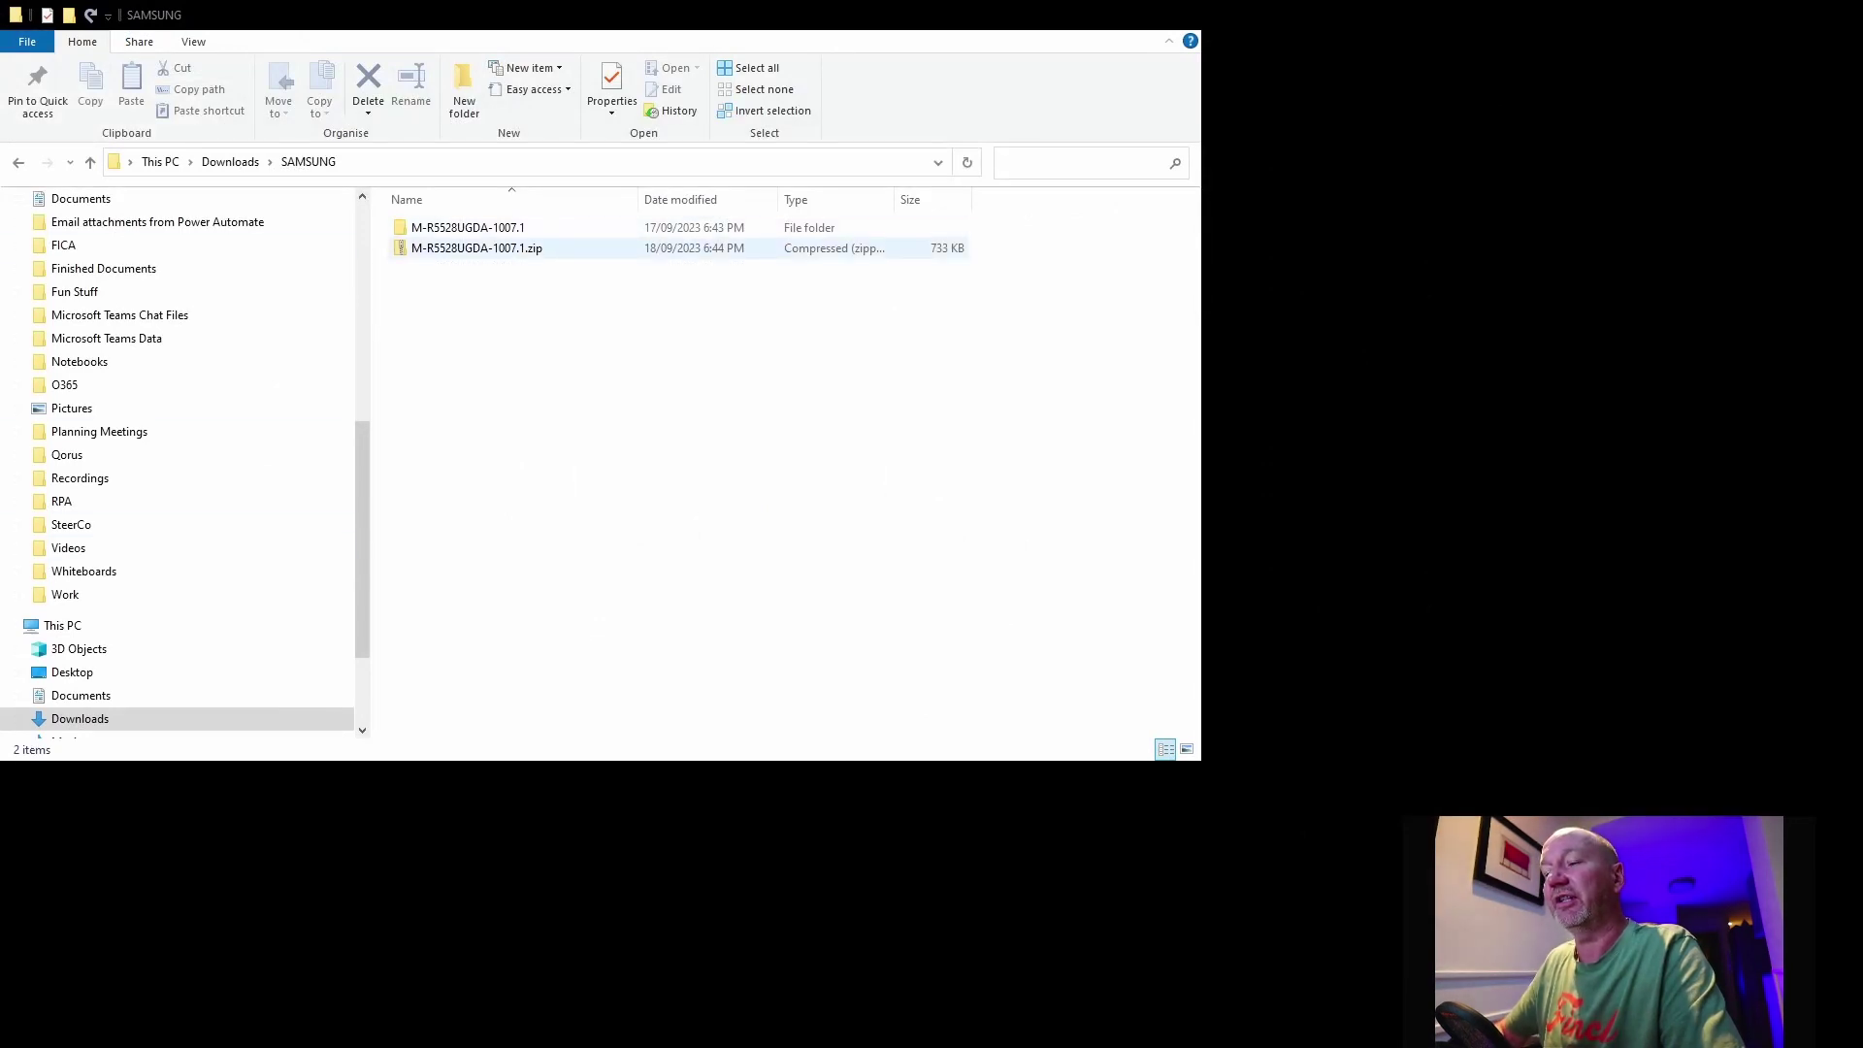
Step: Preview the downloaded zip, return to SAMSUNG and enter the extracted M-R5528UGDA-1007.1 folder
double_click(529, 250)
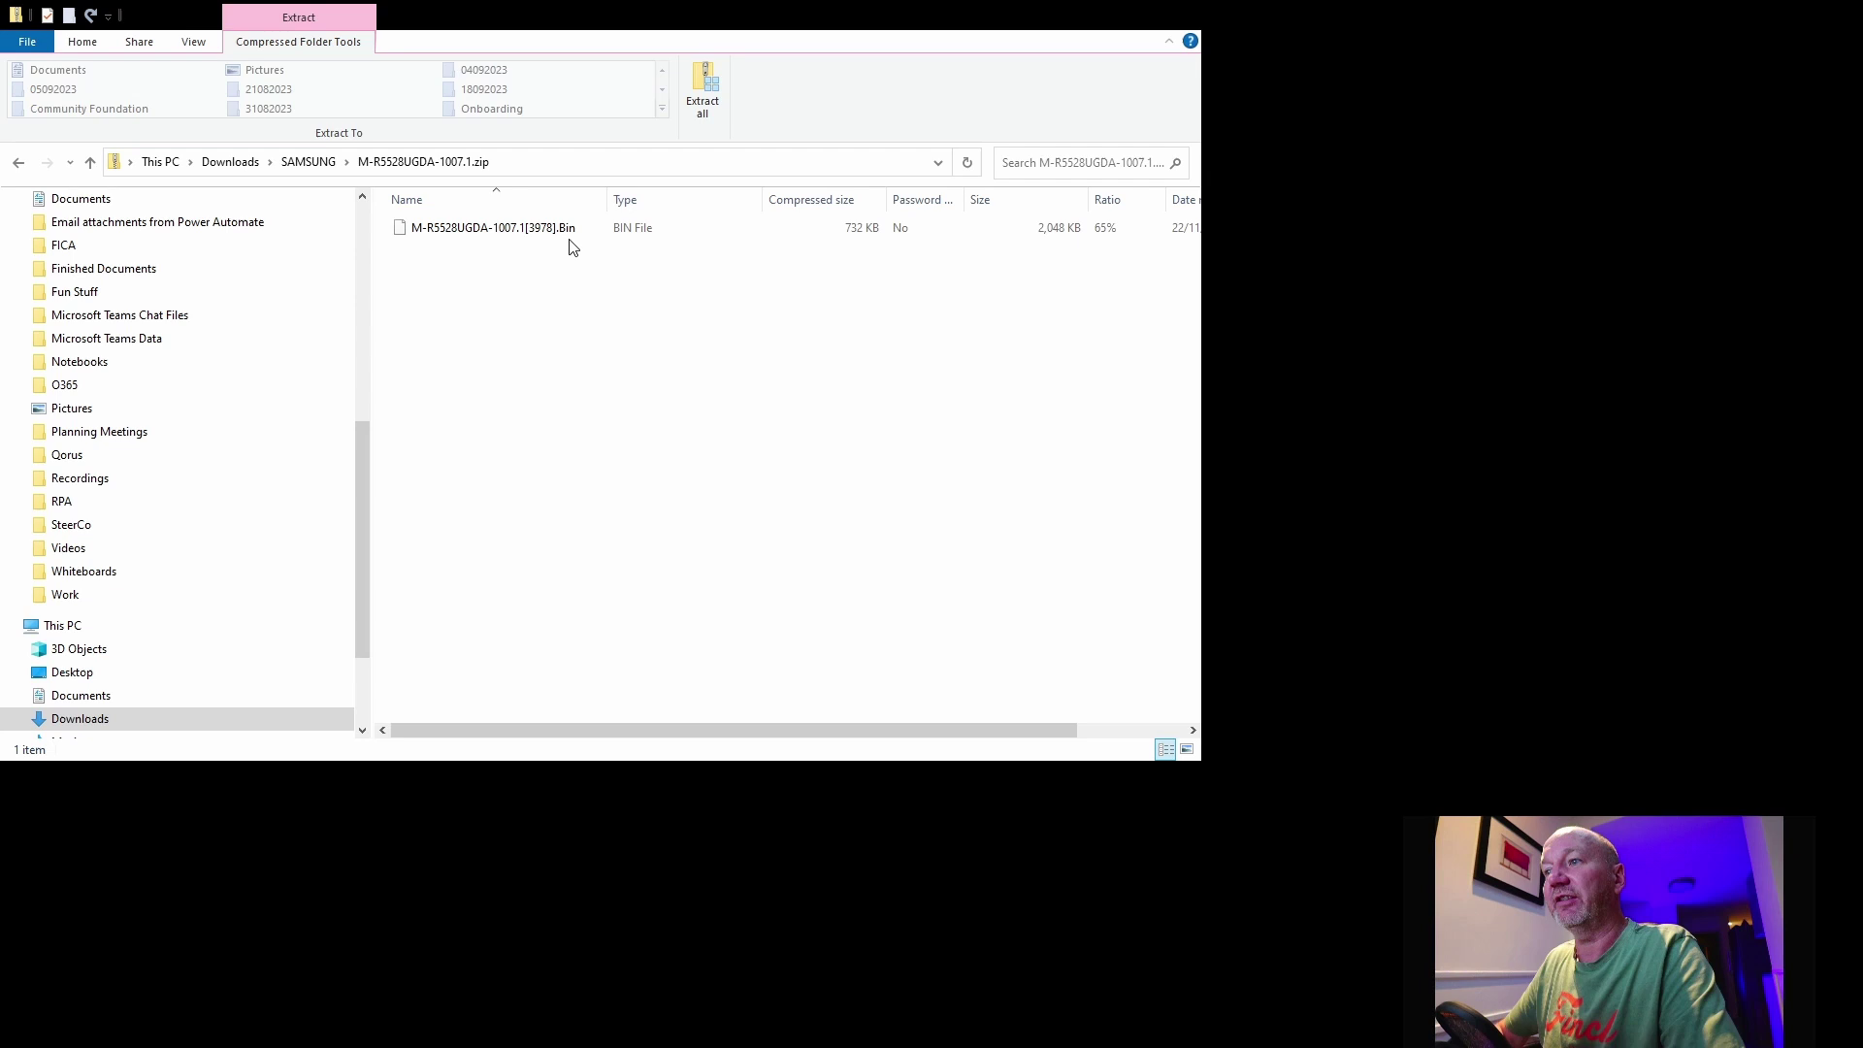
left_click(305, 163)
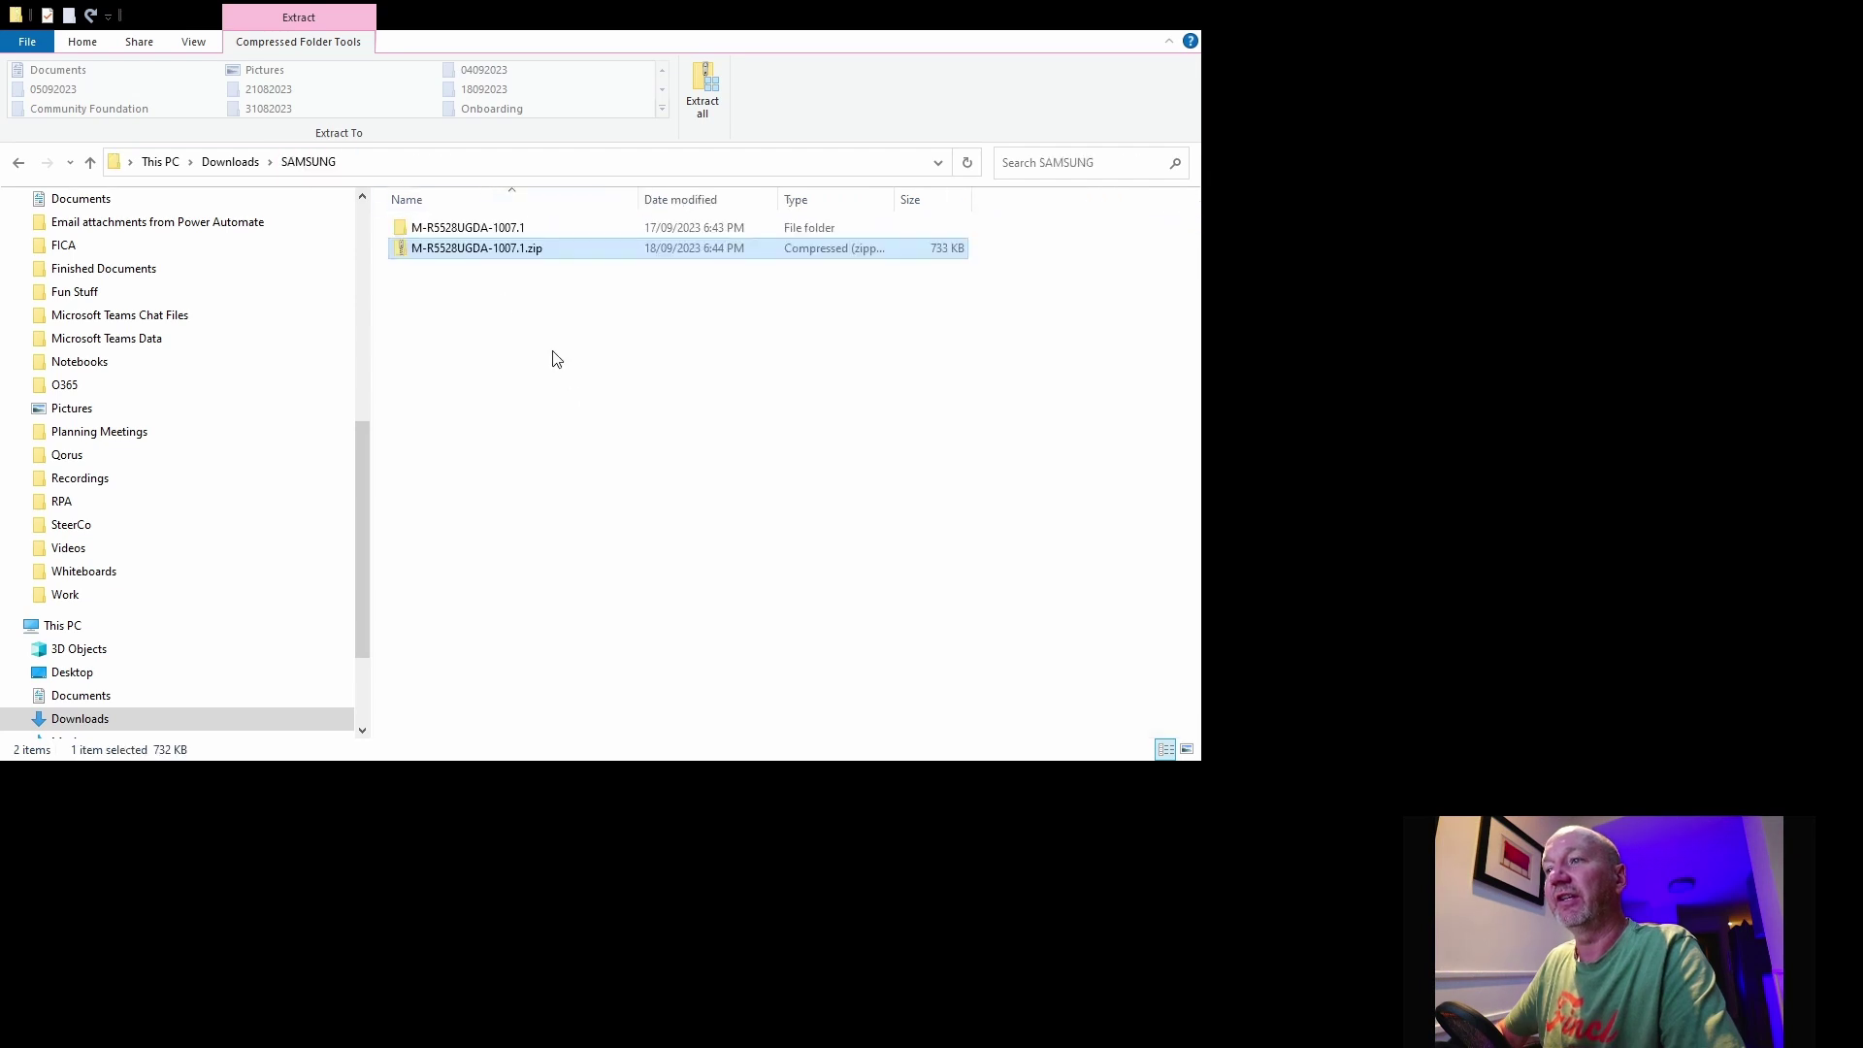
left_click(491, 234)
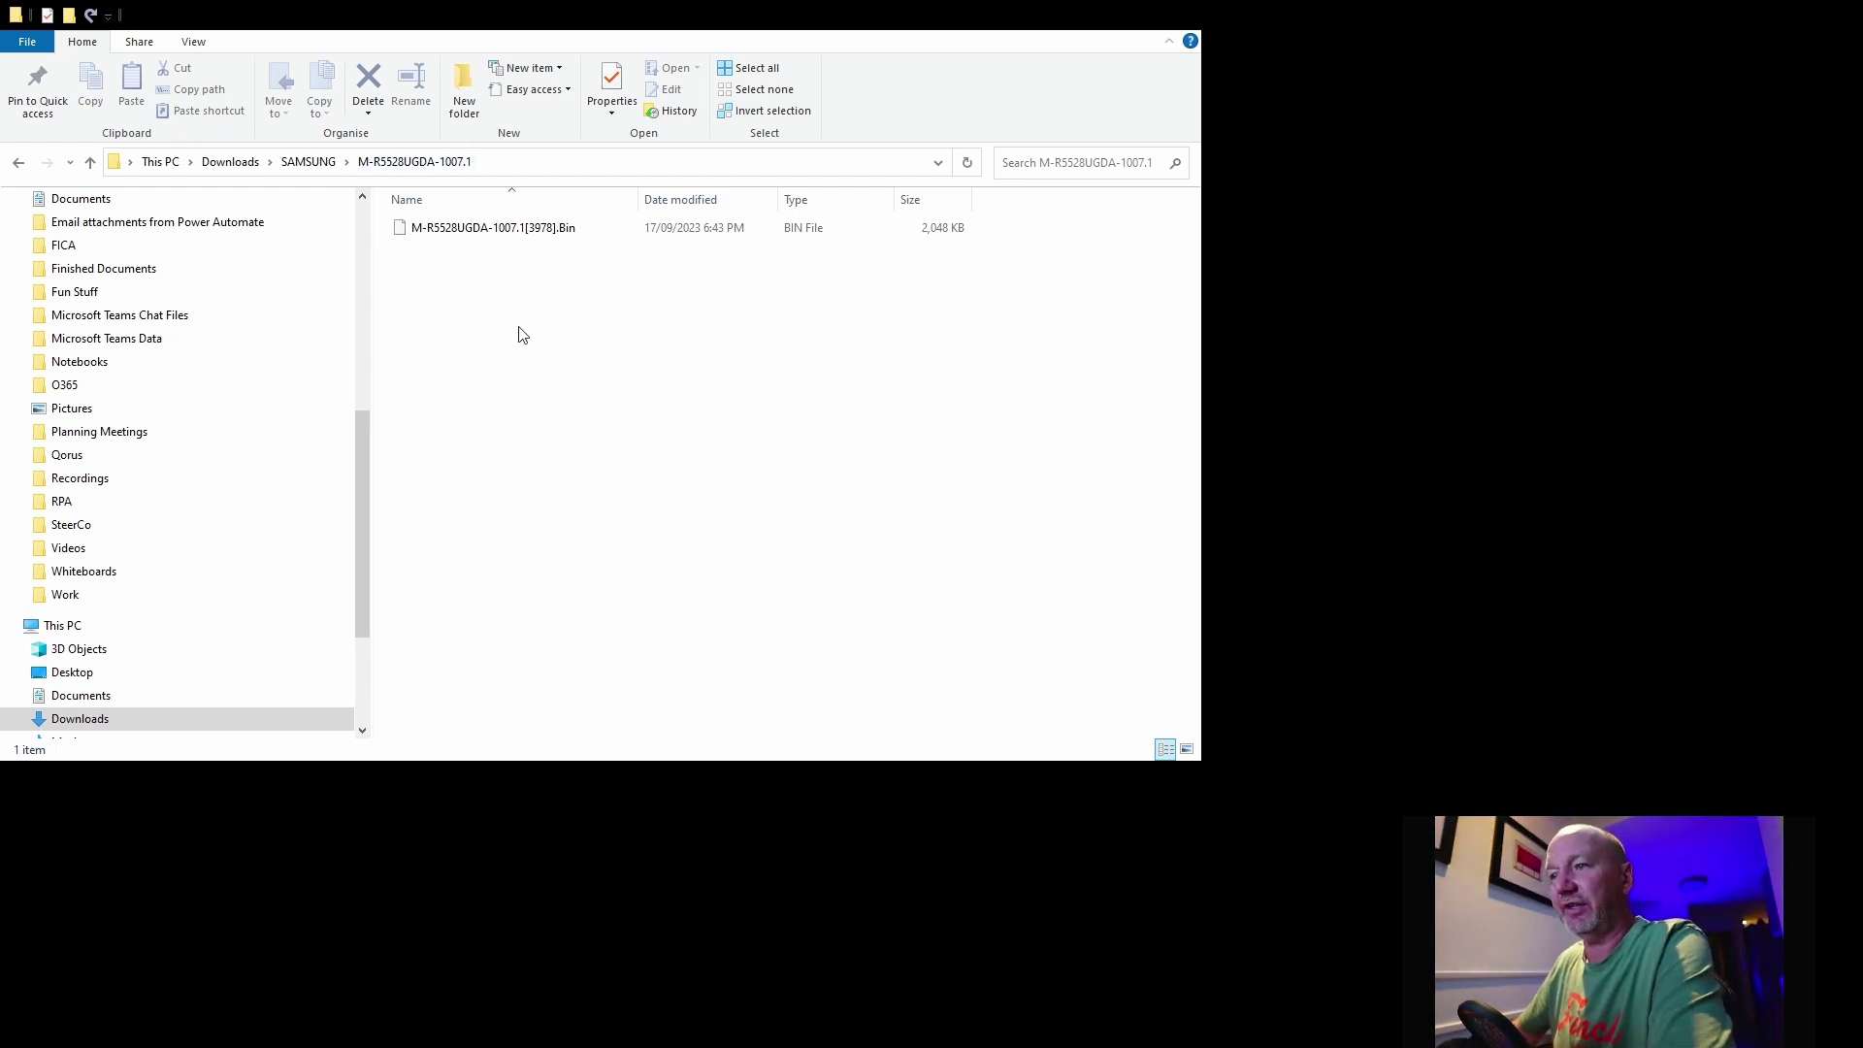
Step: Select the firmware .Bin file and switch to the SDCARD (D:) drive
left_click(508, 242)
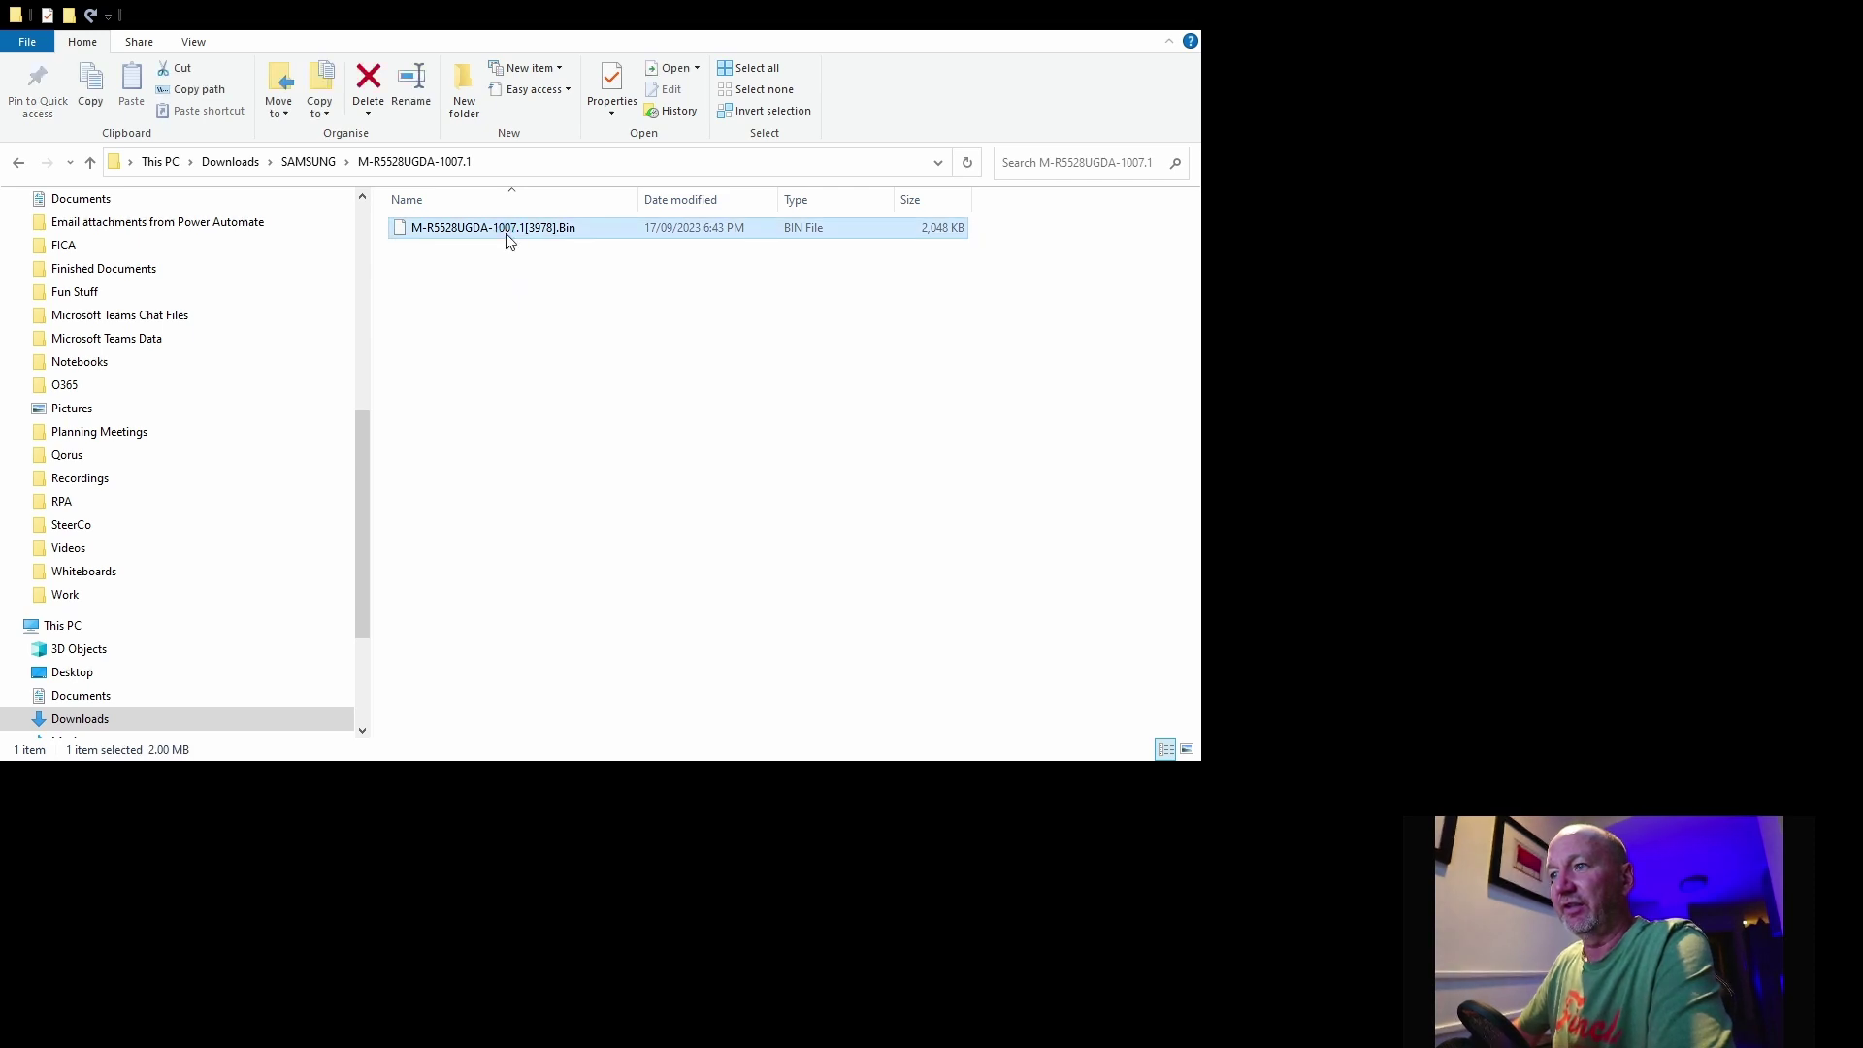
scroll(237, 567, "down", 1)
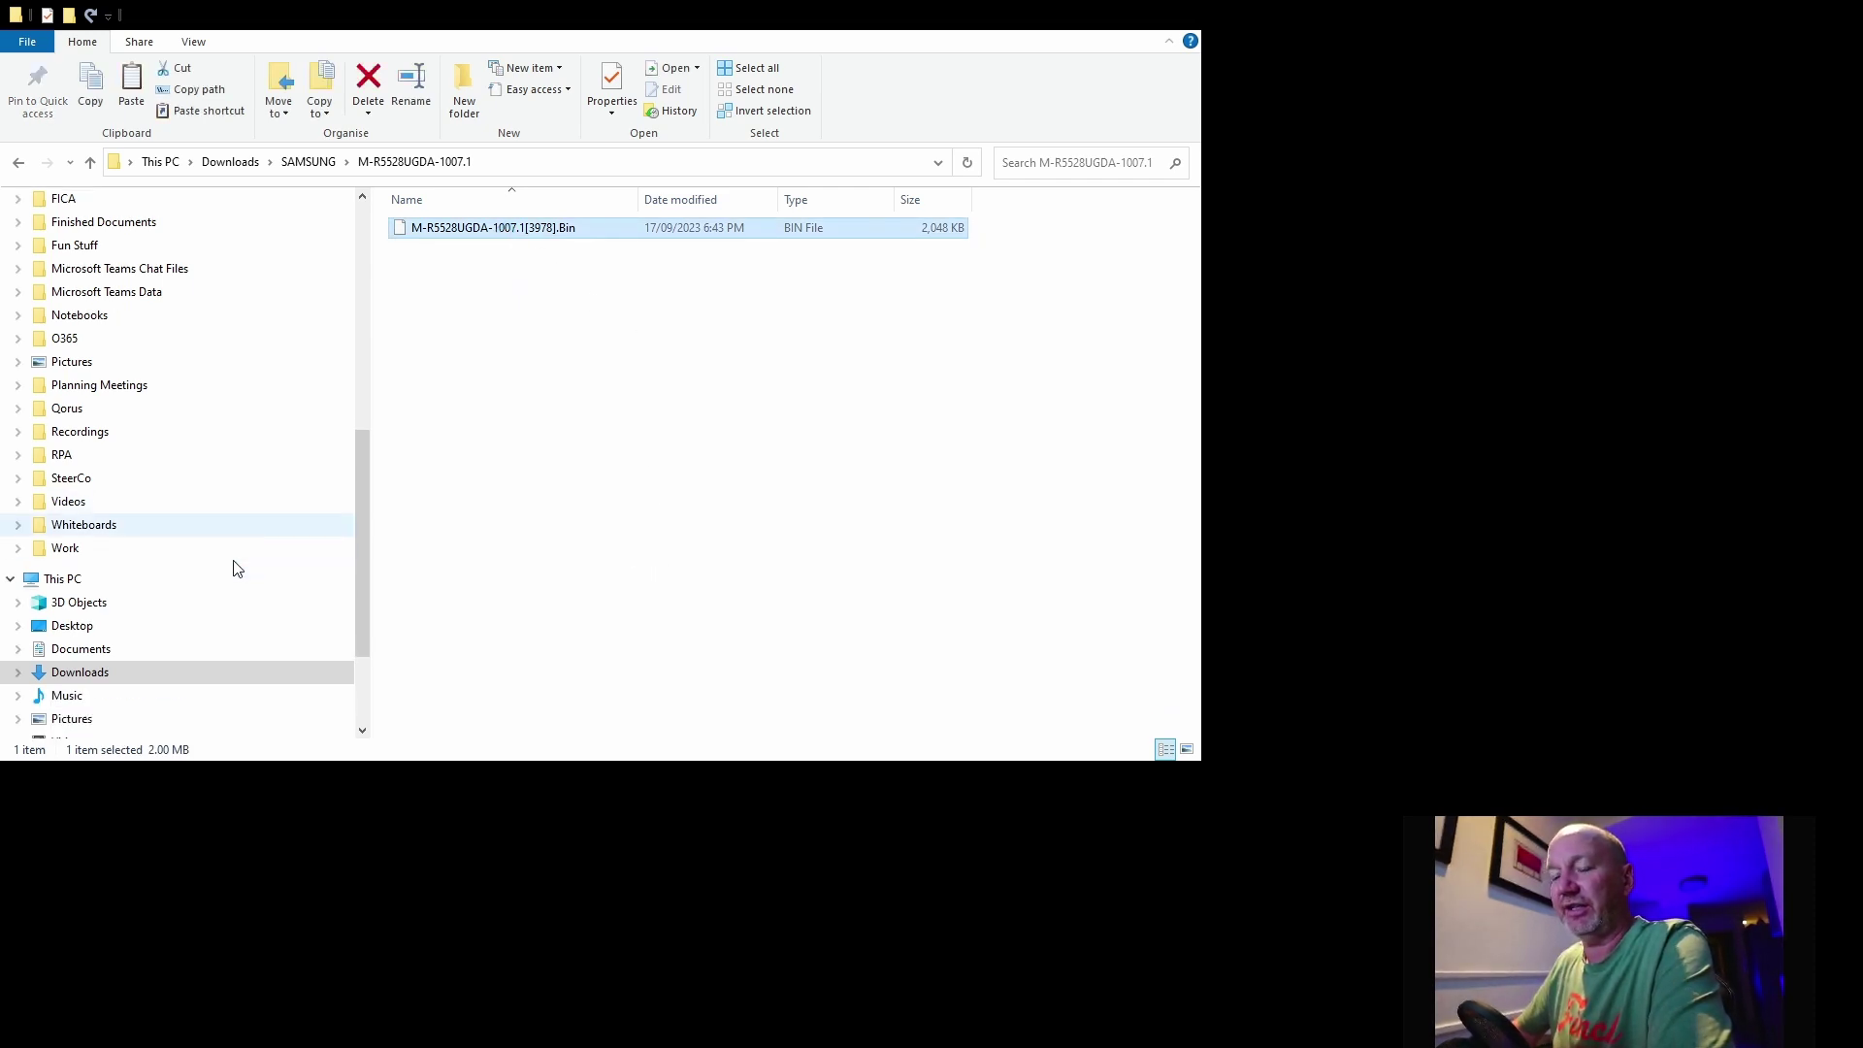
scroll(237, 575, "down", 1)
scroll(151, 692, "down", 2)
left_click(138, 650)
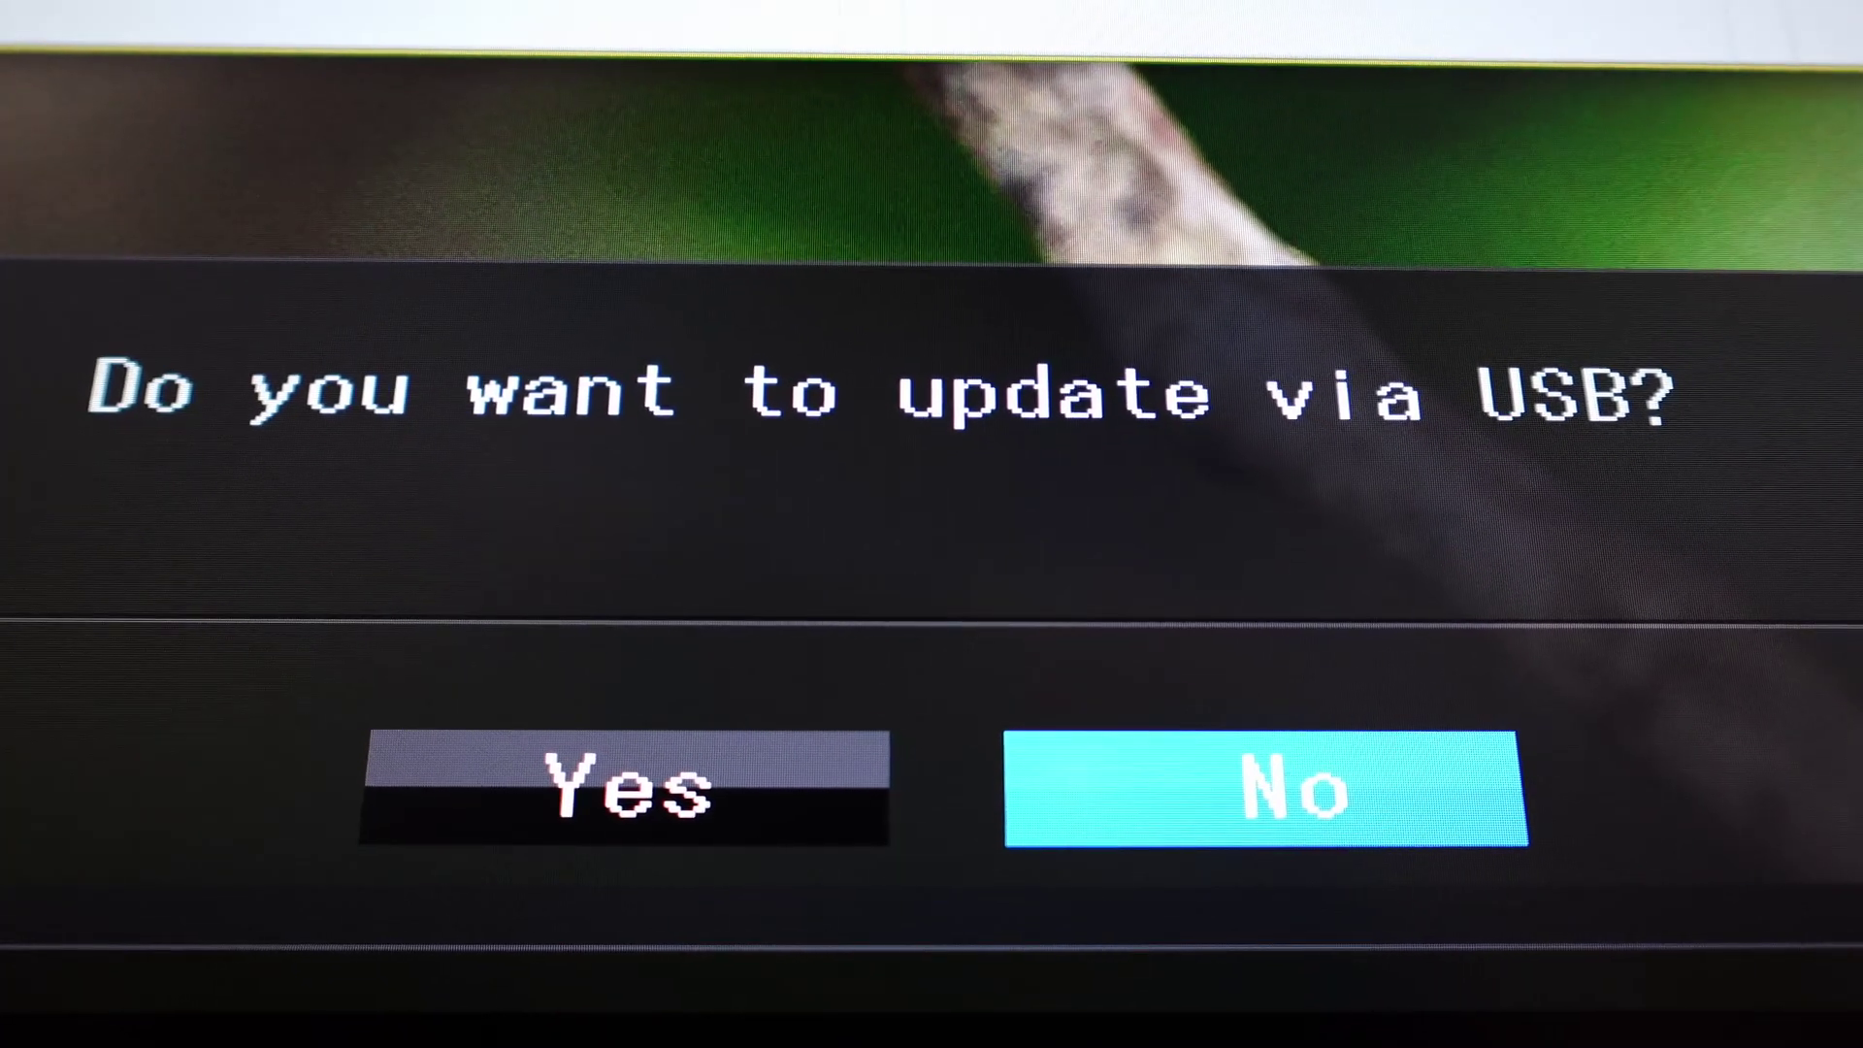
Step: Move the highlight to Yes and confirm the monitor's USB update prompt
key("Left")
key("Return")
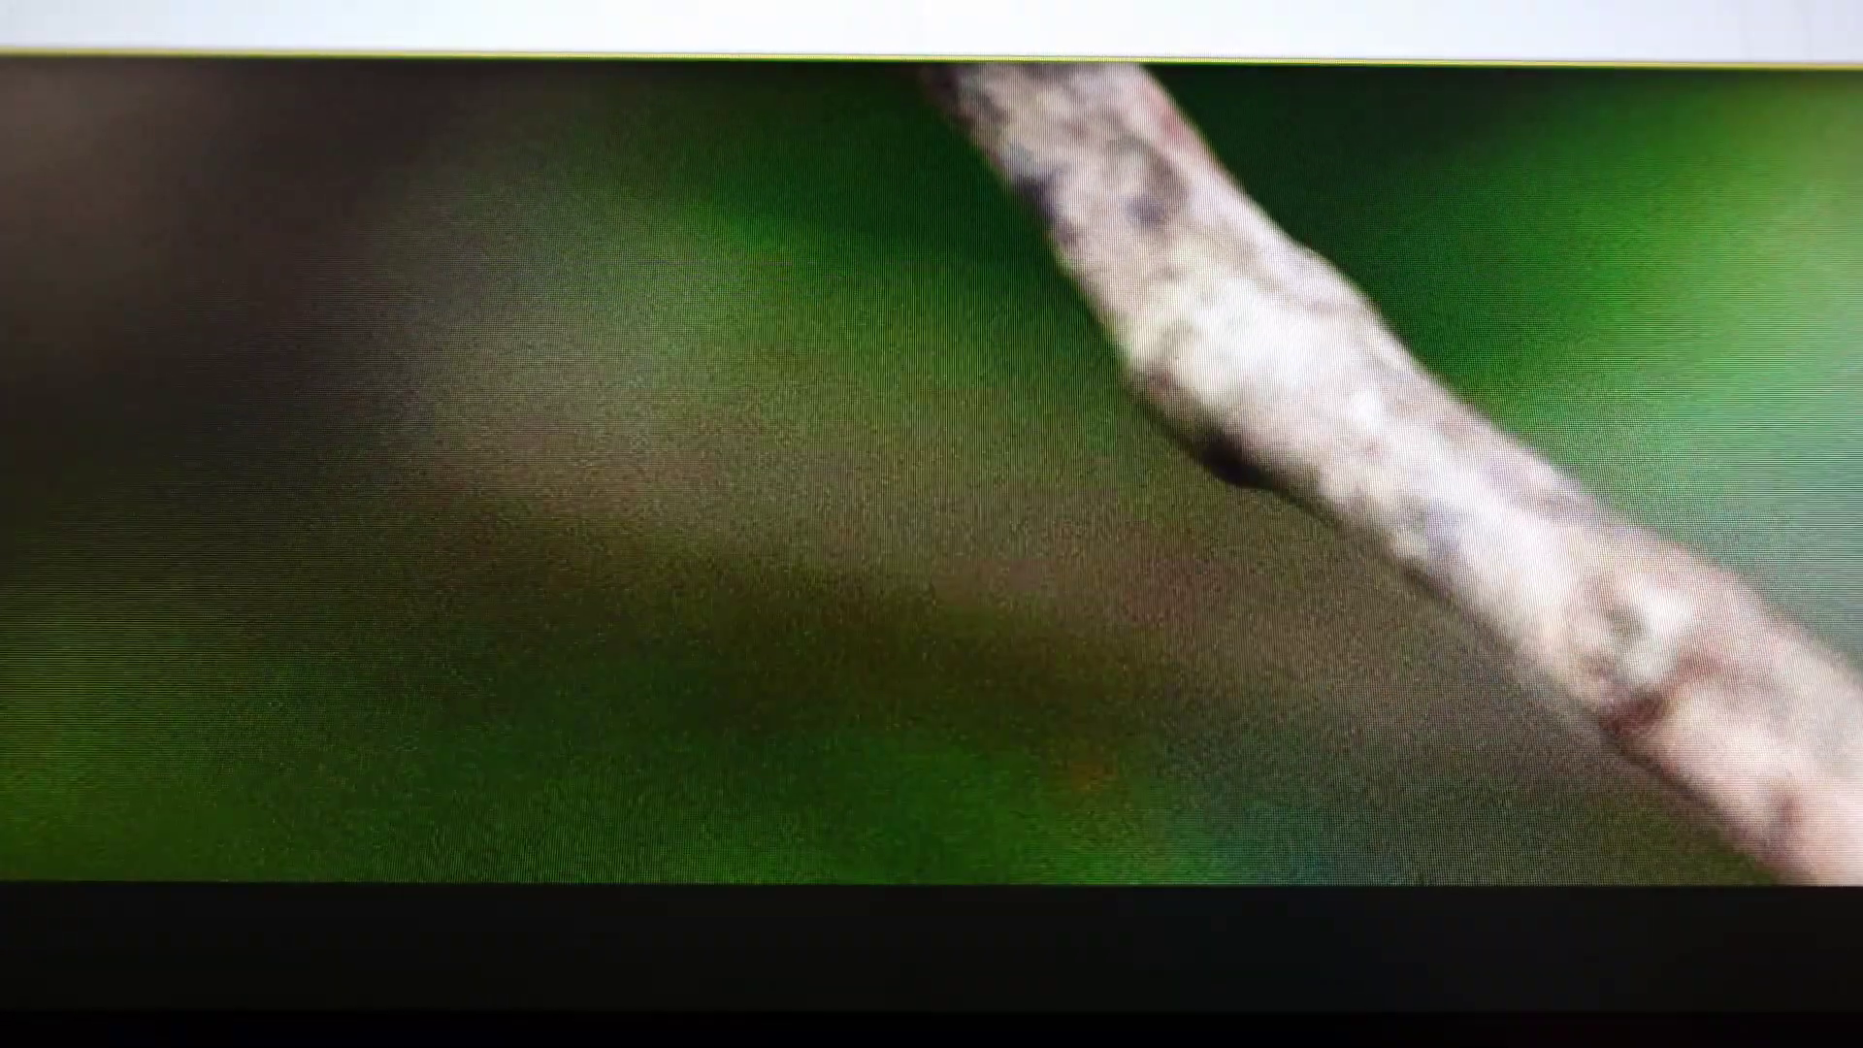